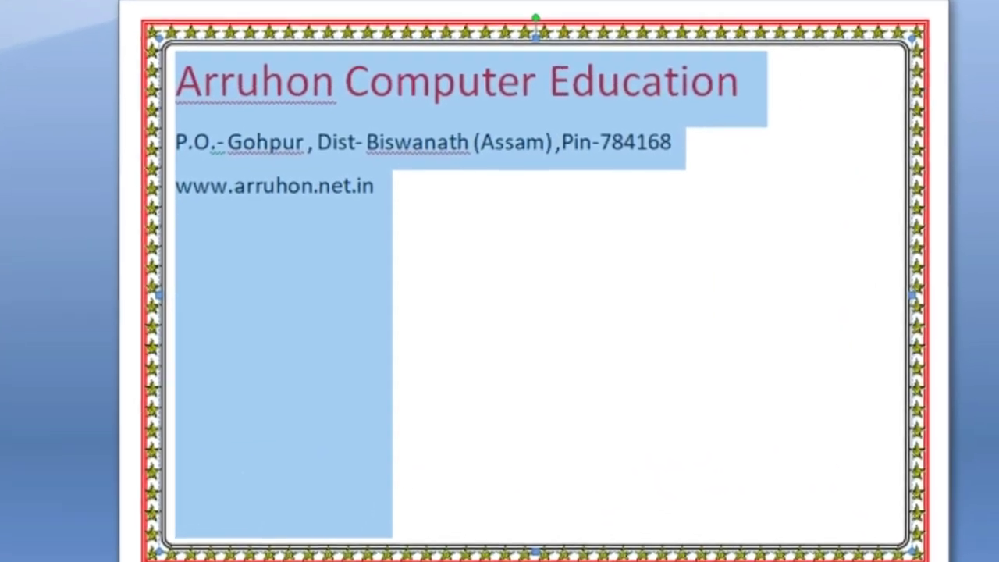
Step: Centre the 'Arruhon Computer Education' heading, address line and website line in the text box
{"action": "key", "text": "ctrl+e"}
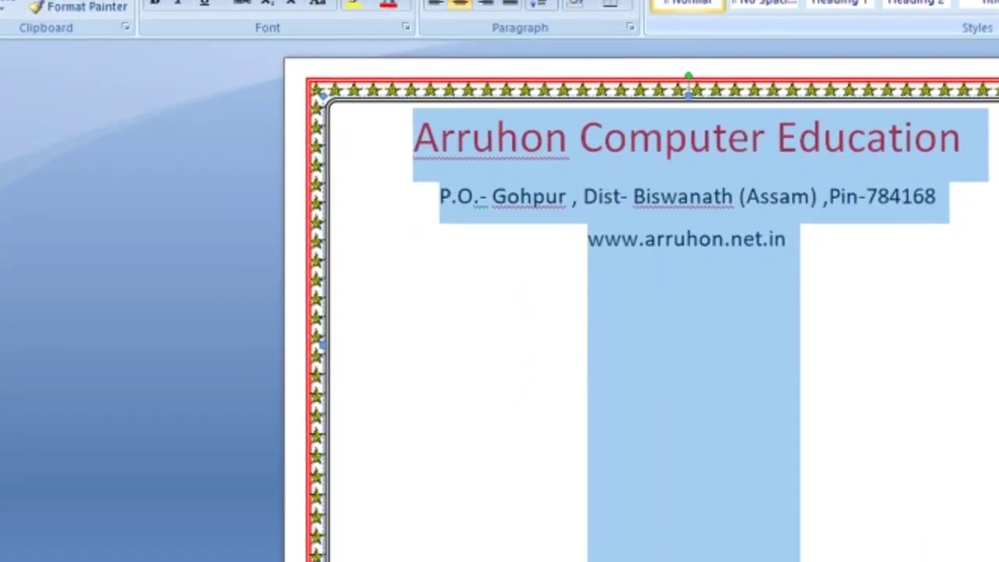